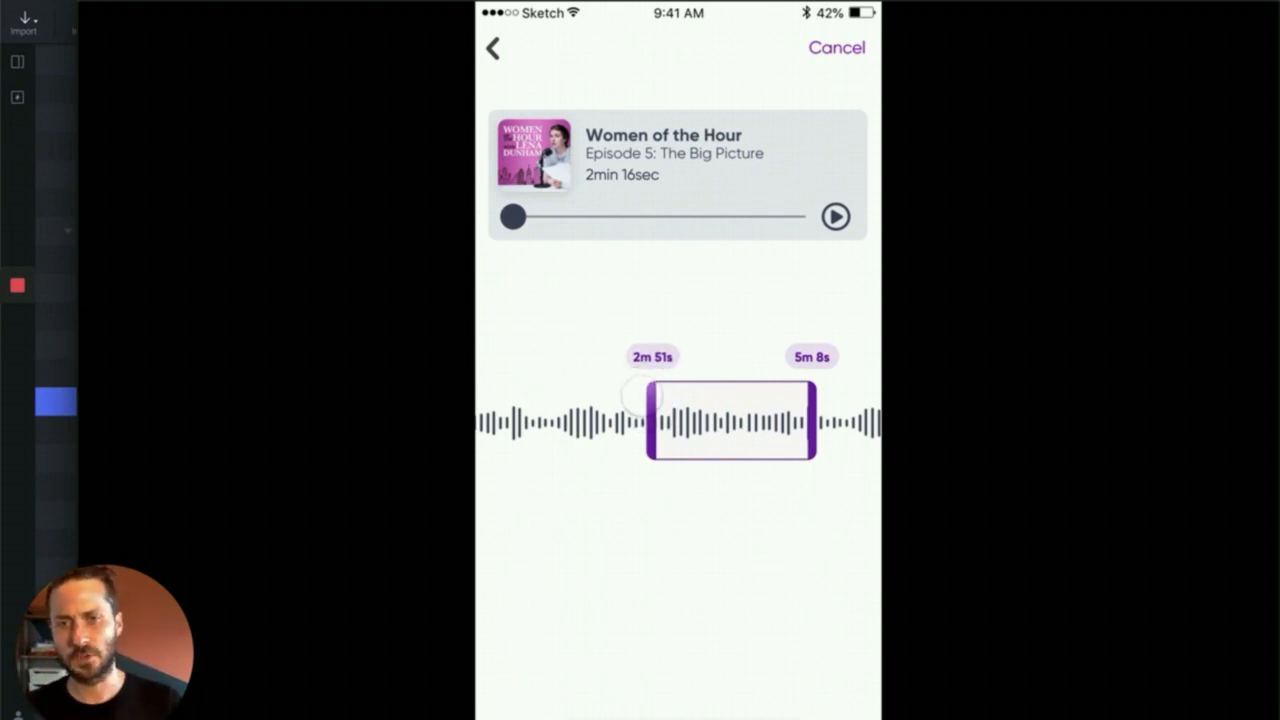
Test the trim interaction in the preview by moving the selection's start handle to about 3m 38s.
{"action": "left_click_drag", "start_coordinate": [648, 412], "coordinate": [717, 410]}
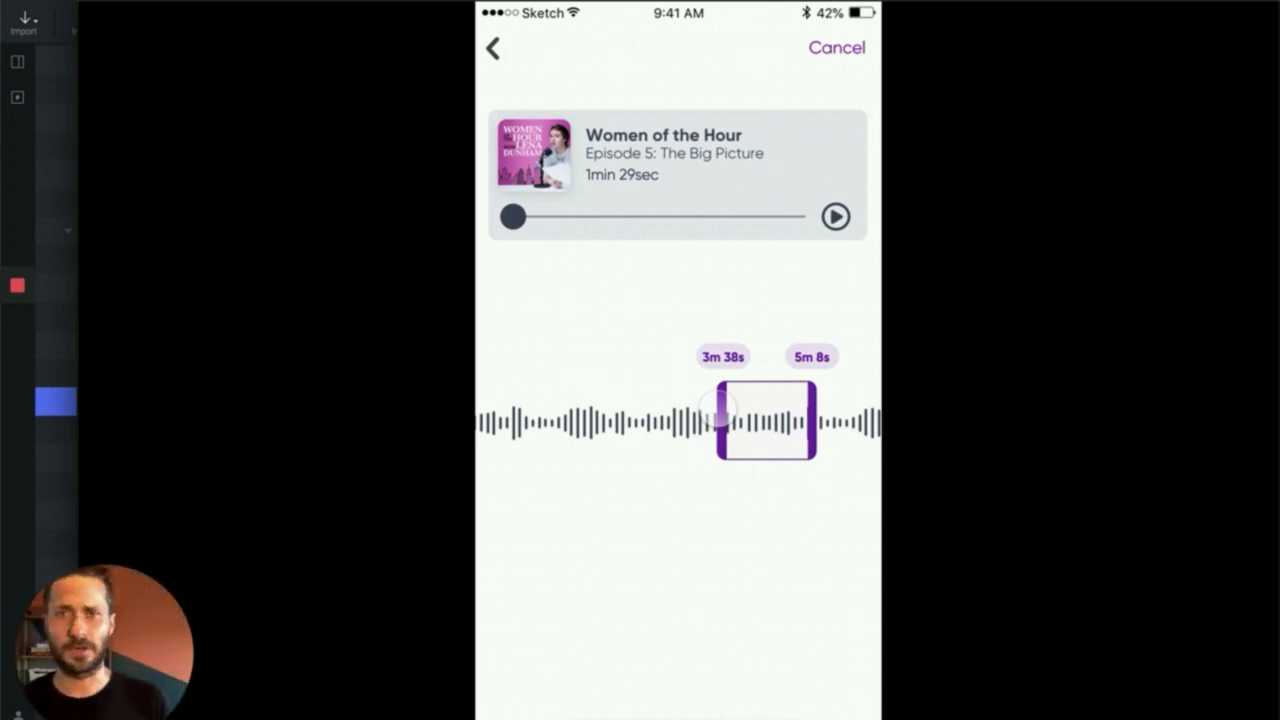
{"action": "left_click_drag", "start_coordinate": [718, 408], "coordinate": [716, 406]}
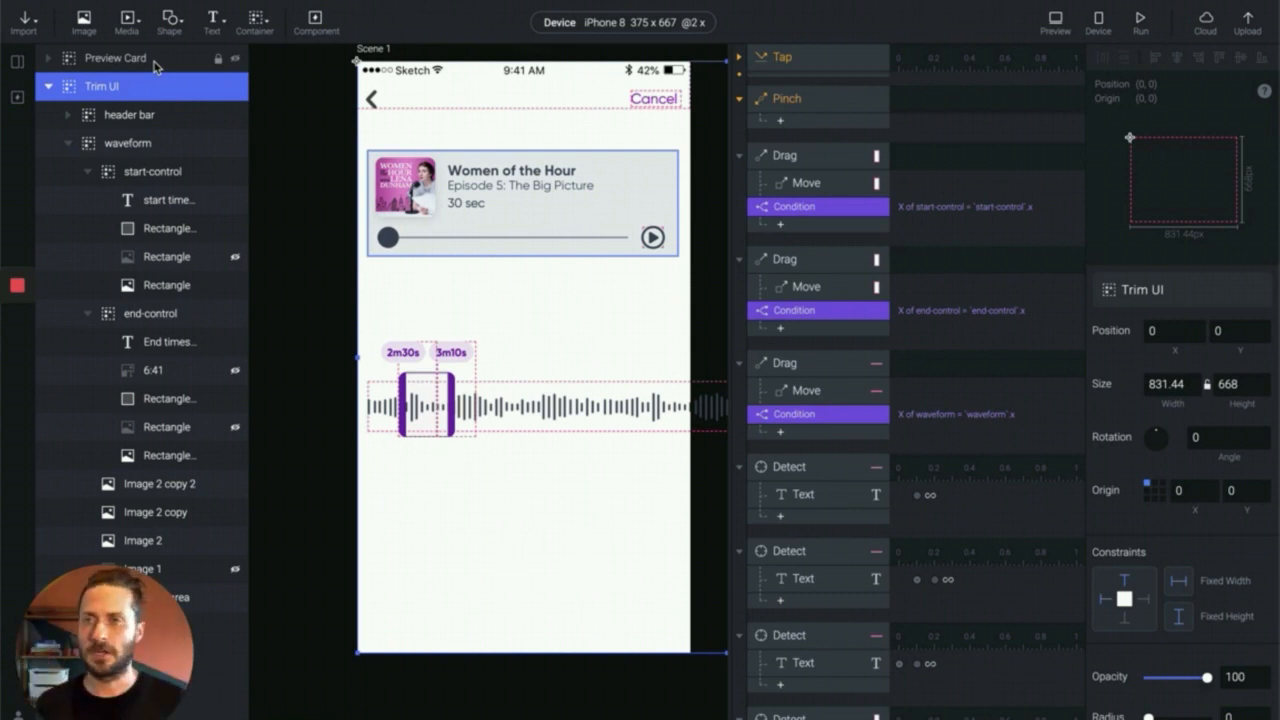
Examine the waveform container's contents with the start-control and end-control groups collapsed, checking Image 2 and its two copies.
{"action": "left_click", "coordinate": [142, 146]}
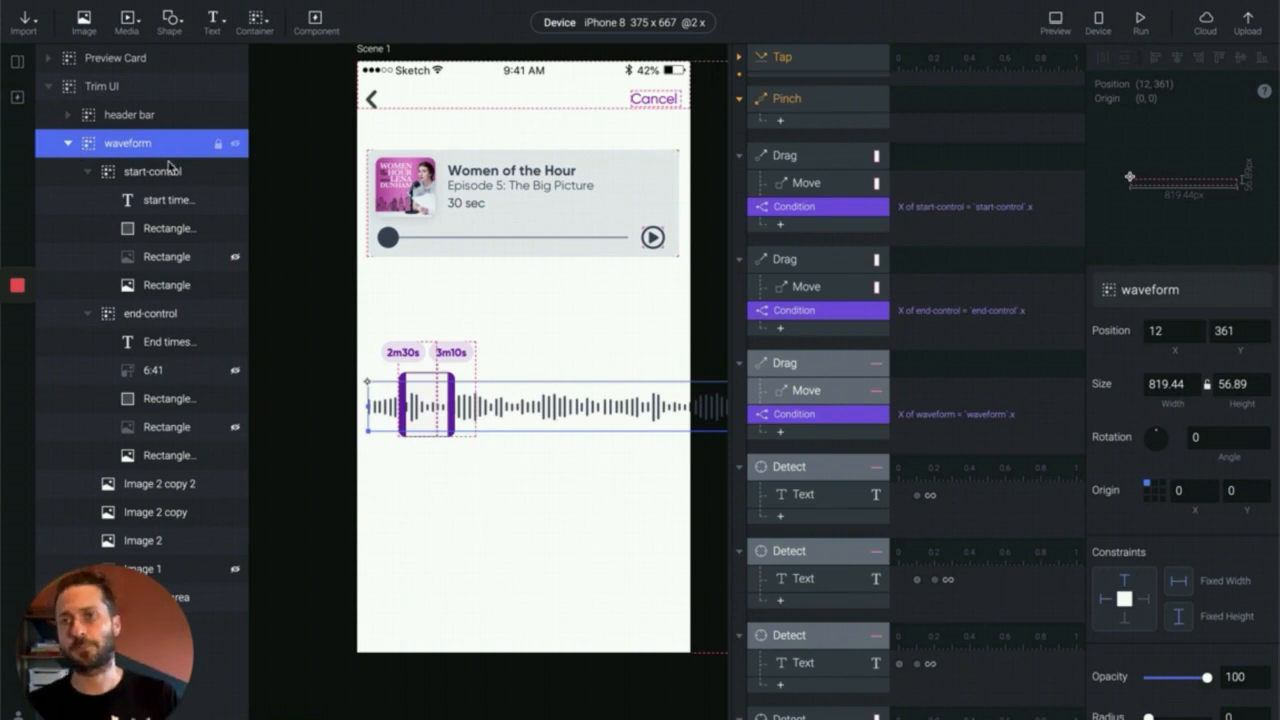
{"action": "left_click", "coordinate": [88, 172]}
{"action": "left_click", "coordinate": [88, 200]}
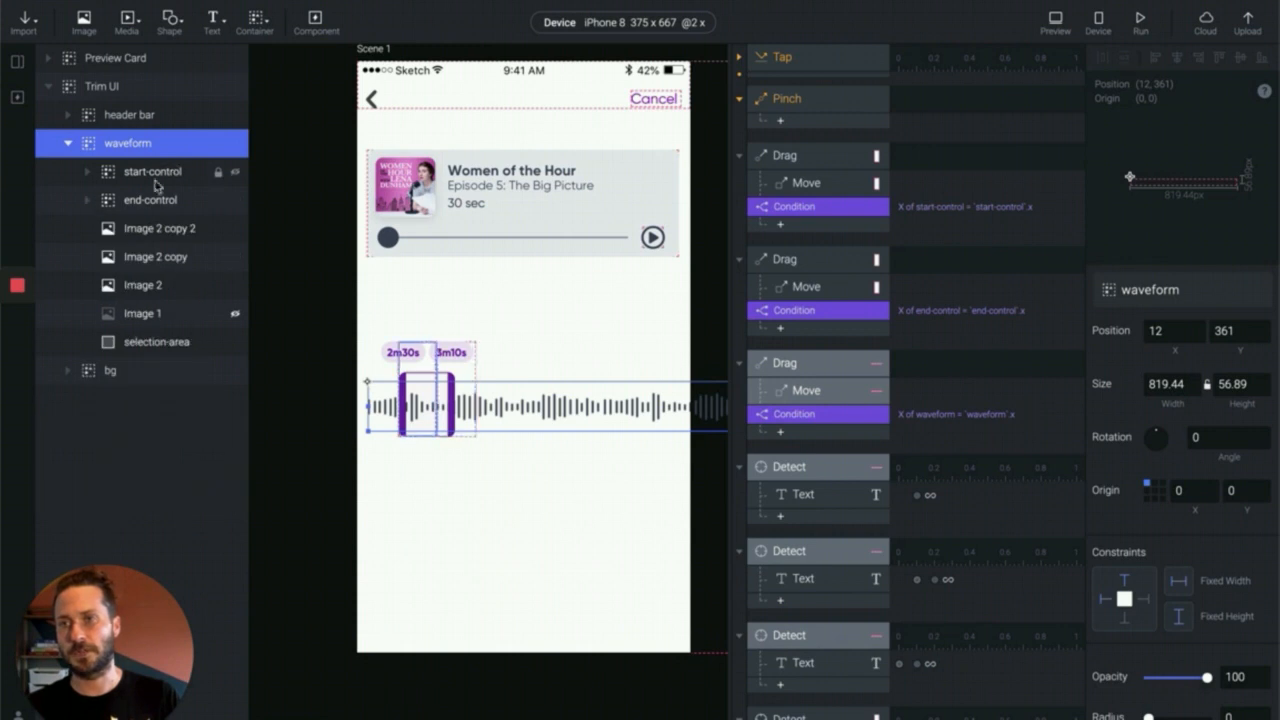
{"action": "left_click", "coordinate": [166, 232]}
{"action": "left_click", "coordinate": [156, 257]}
{"action": "left_click", "coordinate": [152, 285]}
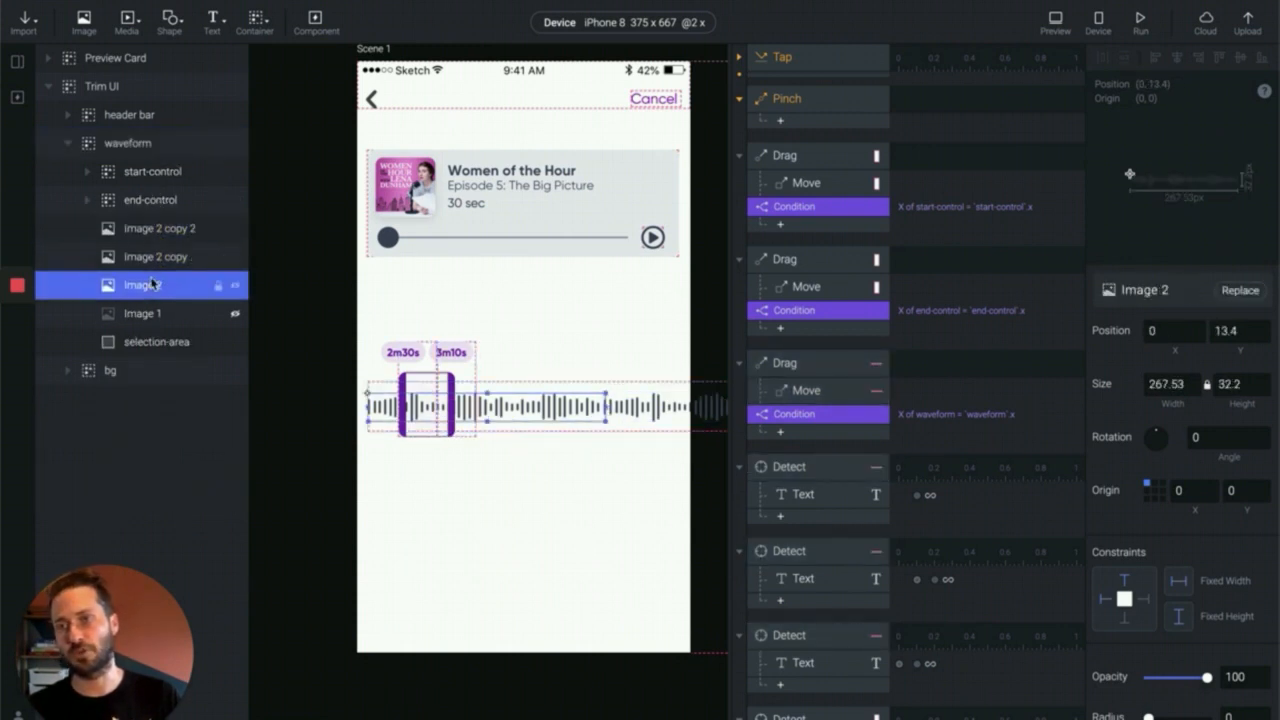
{"action": "left_click", "coordinate": [162, 257]}
{"action": "left_click", "coordinate": [165, 232]}
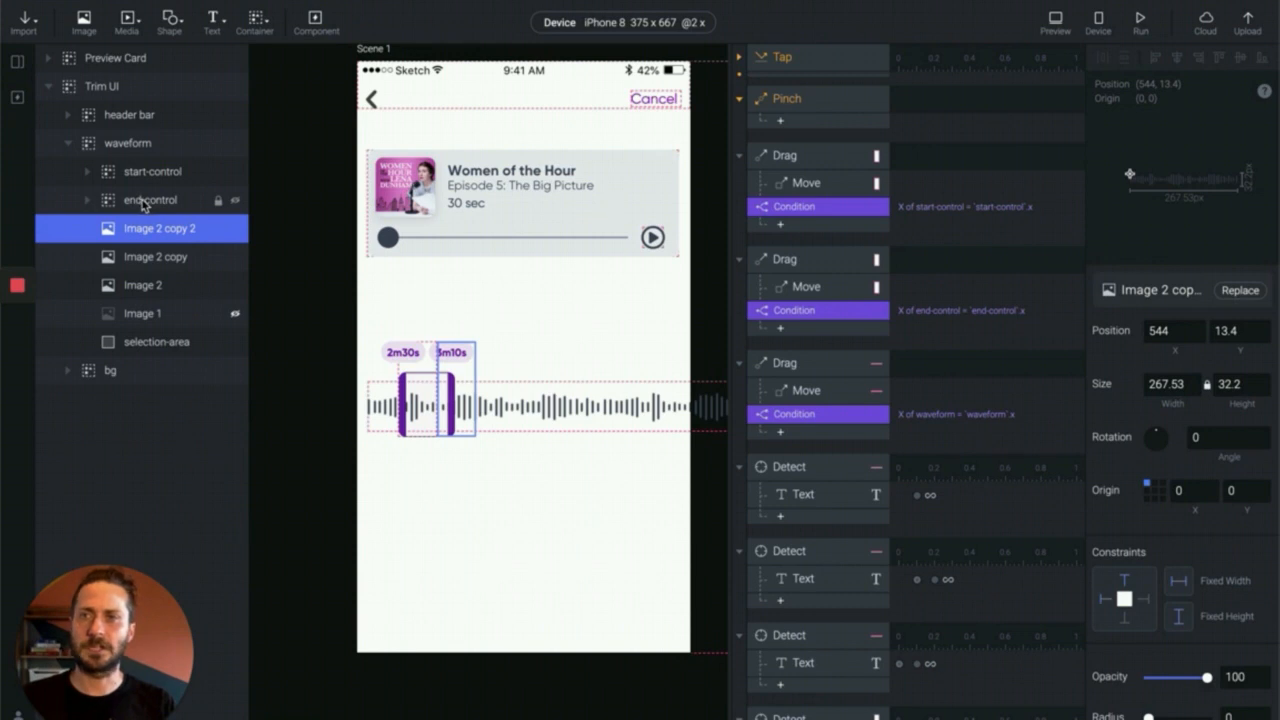
Examine the drag triggers and conditions linked to the end-control and start-control containers.
{"action": "left_click", "coordinate": [143, 203]}
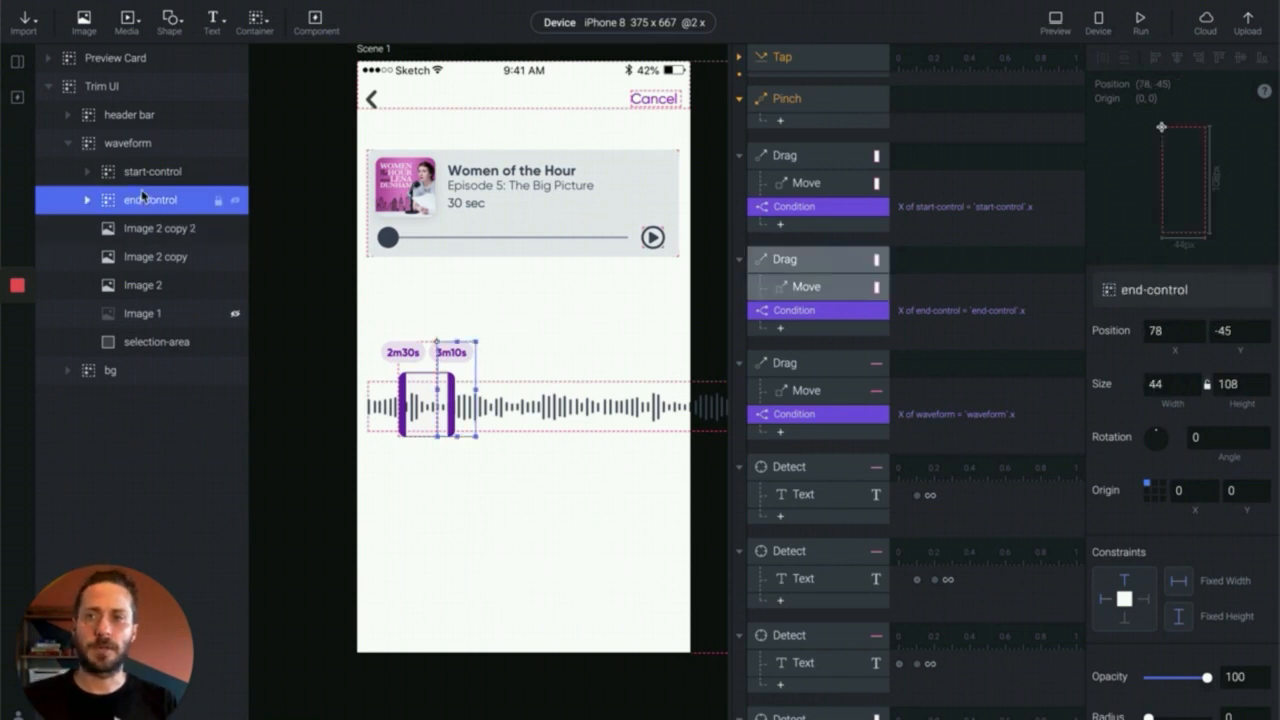
{"action": "left_click", "coordinate": [151, 177]}
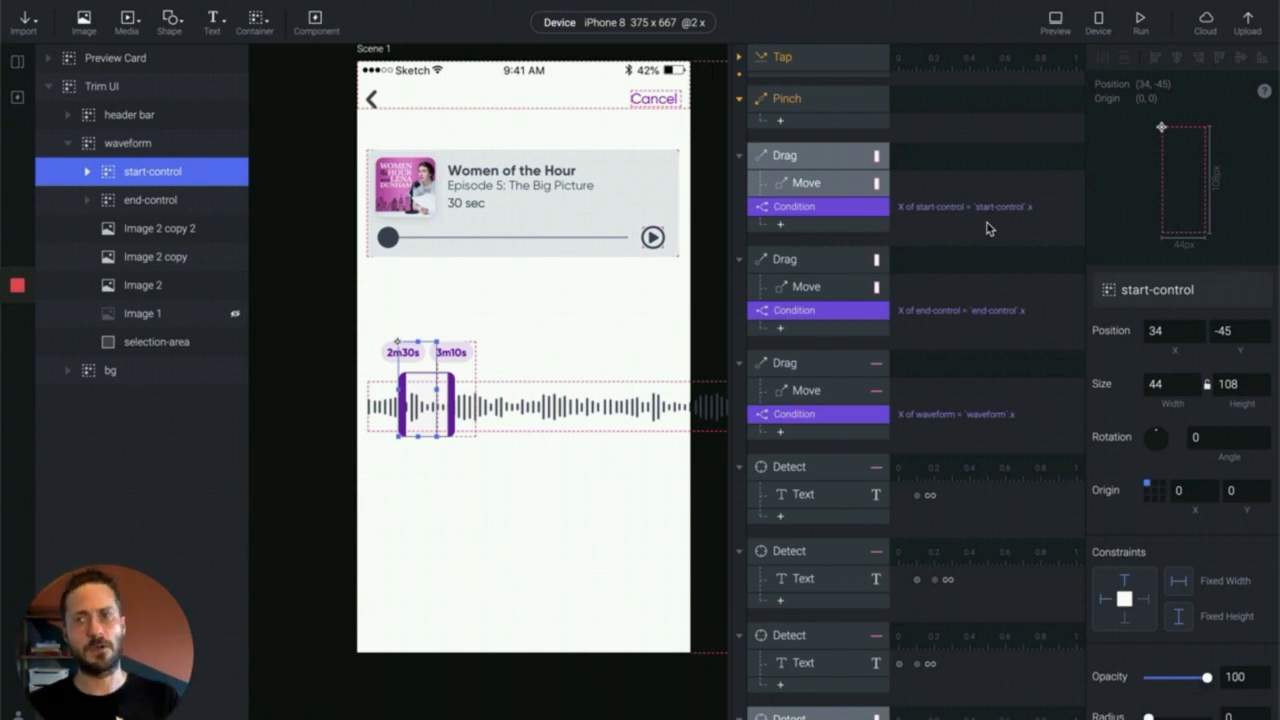
{"action": "left_click", "coordinate": [150, 200]}
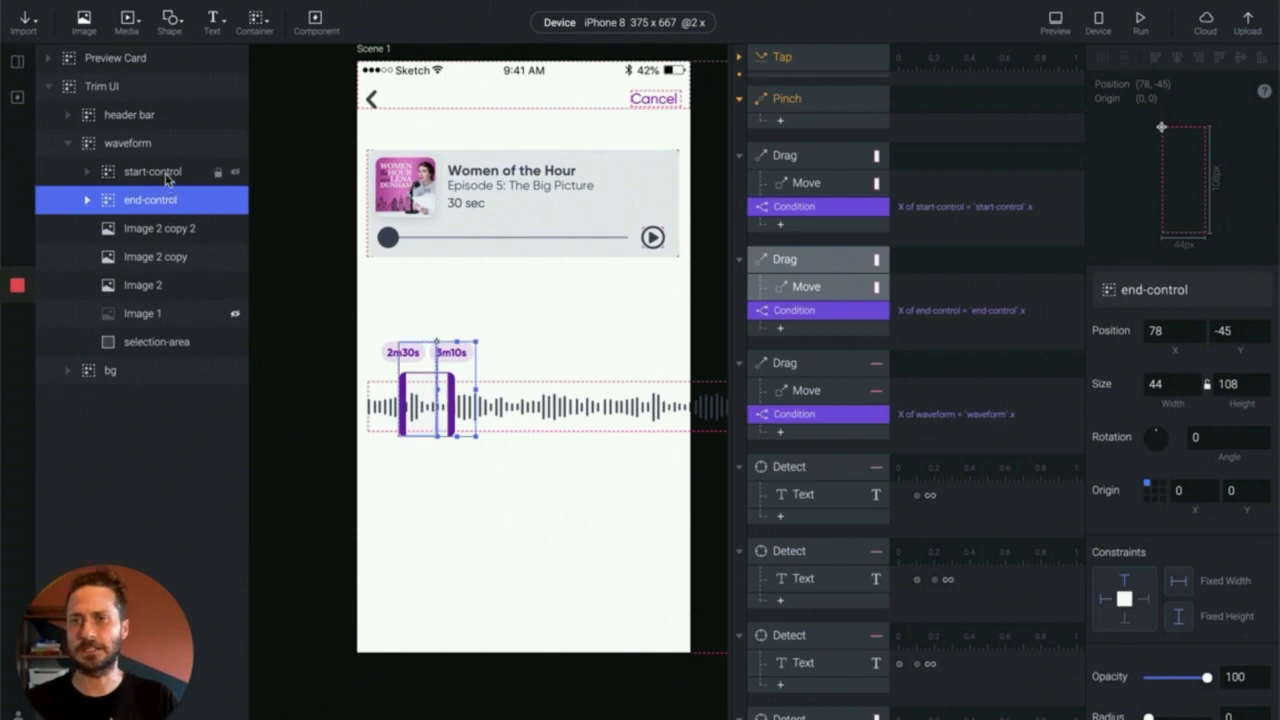
{"action": "left_click", "coordinate": [163, 173]}
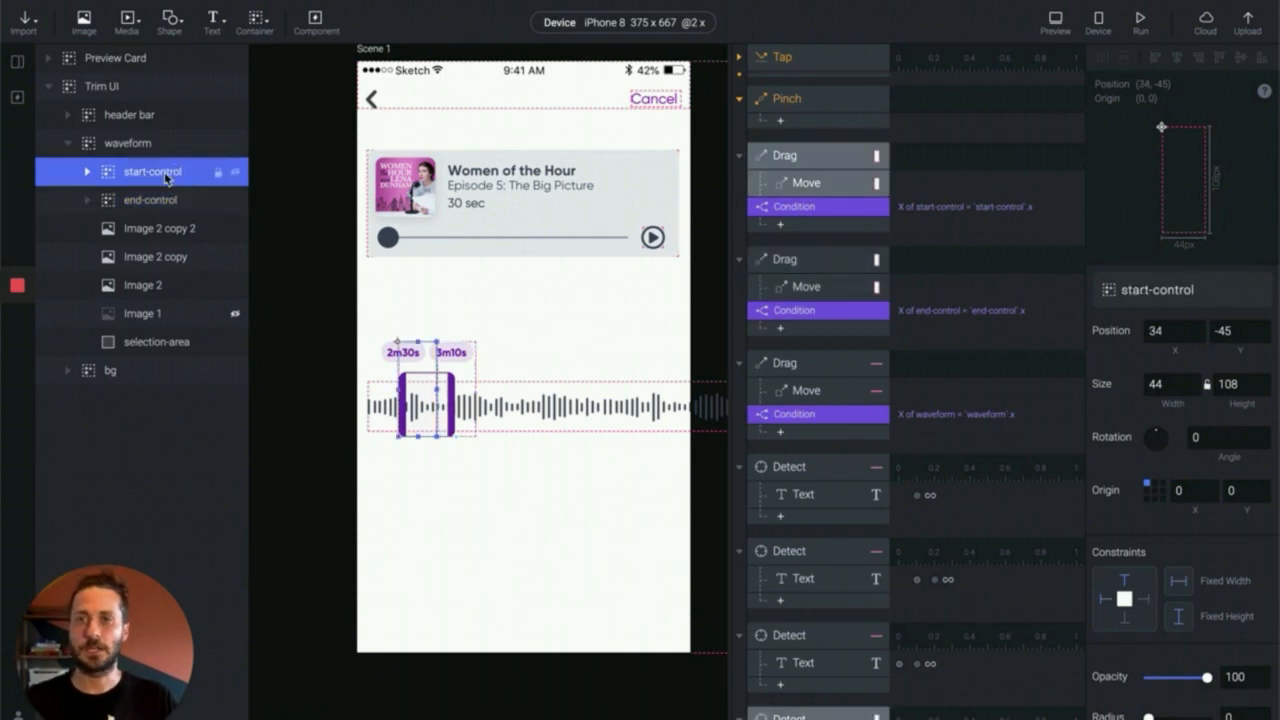
Inspect the full formula in the Text response that drives the start timestamp layer inside start-control.
{"action": "left_click", "coordinate": [87, 174]}
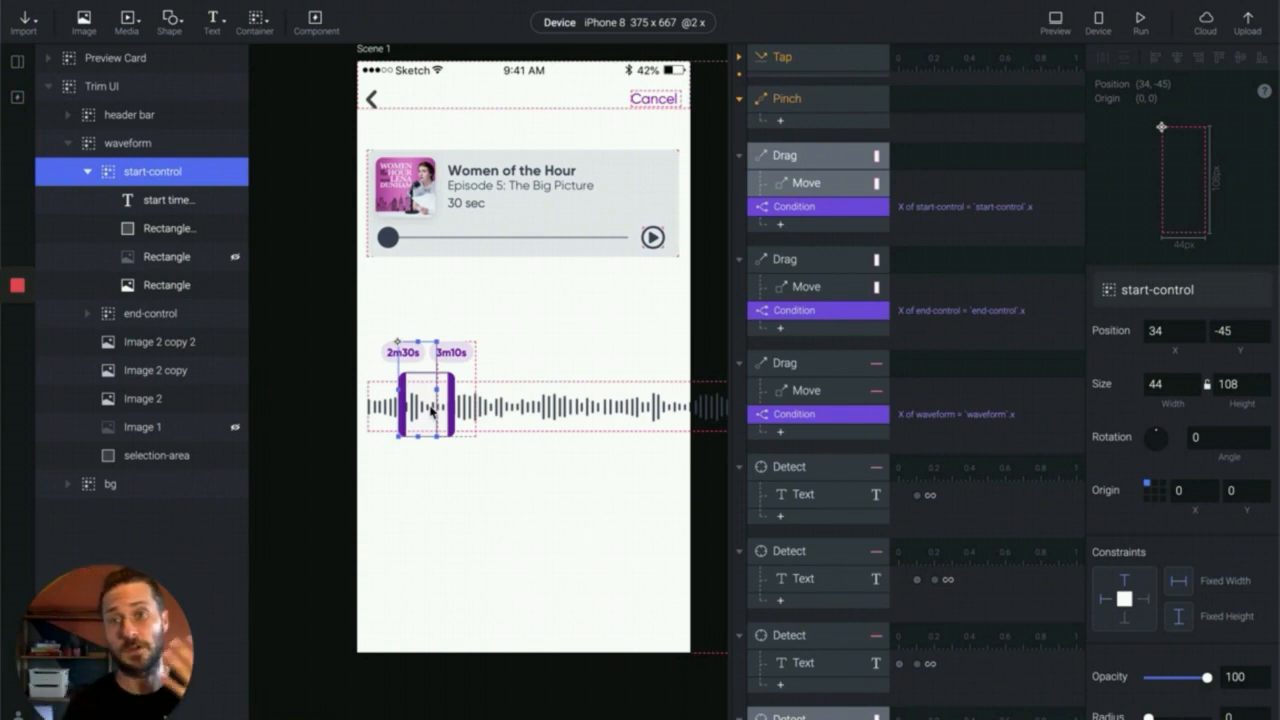
{"action": "left_click", "coordinate": [166, 205]}
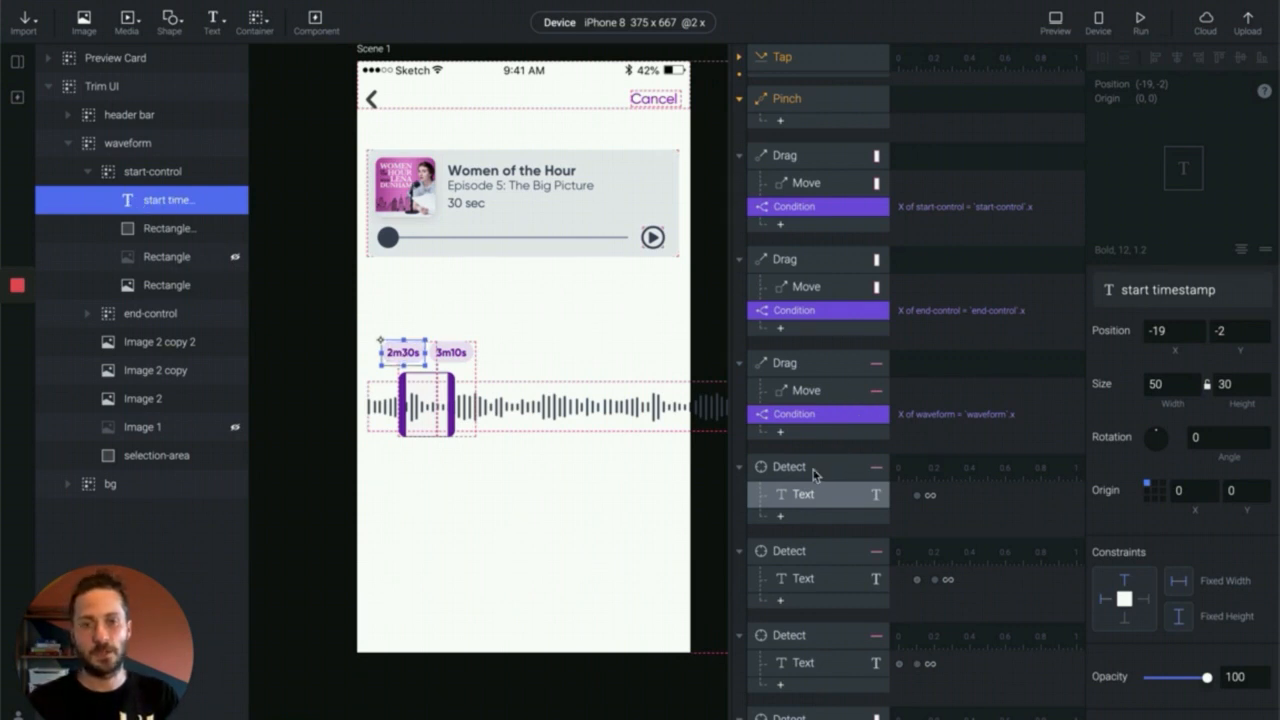
{"action": "left_click", "coordinate": [829, 495]}
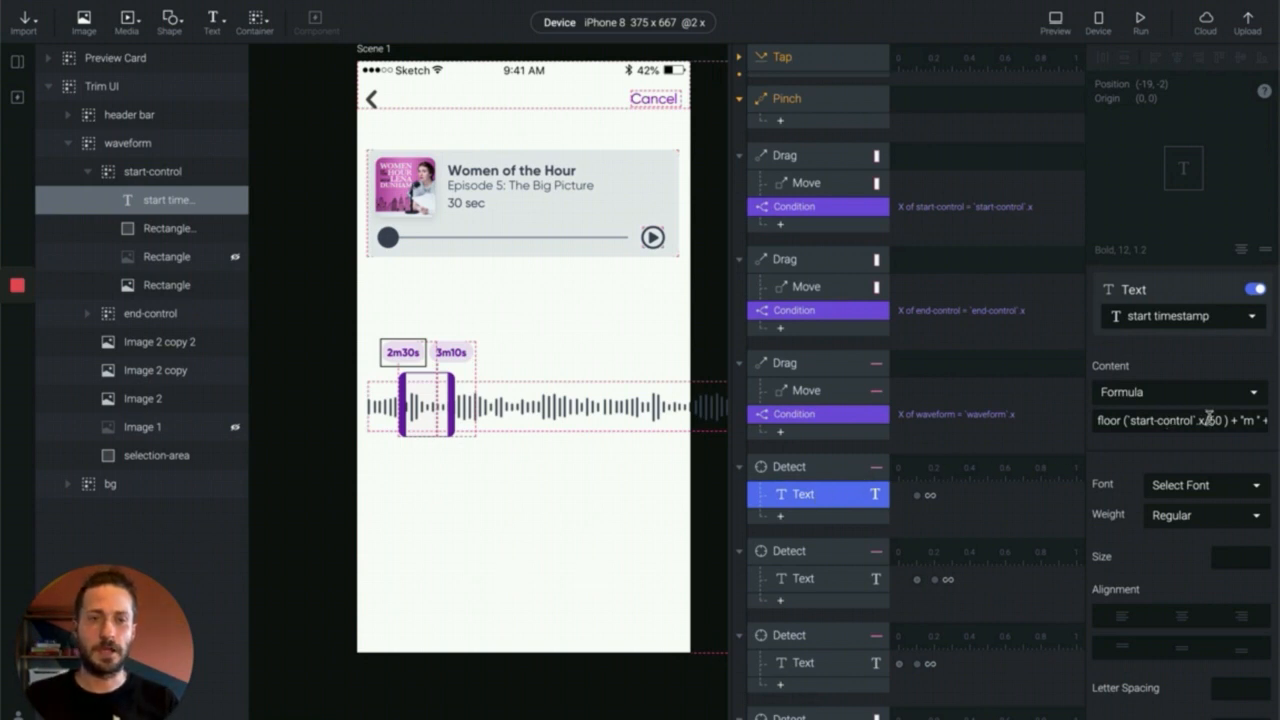
{"action": "left_click", "coordinate": [1245, 420]}
{"action": "left_click", "coordinate": [1257, 421]}
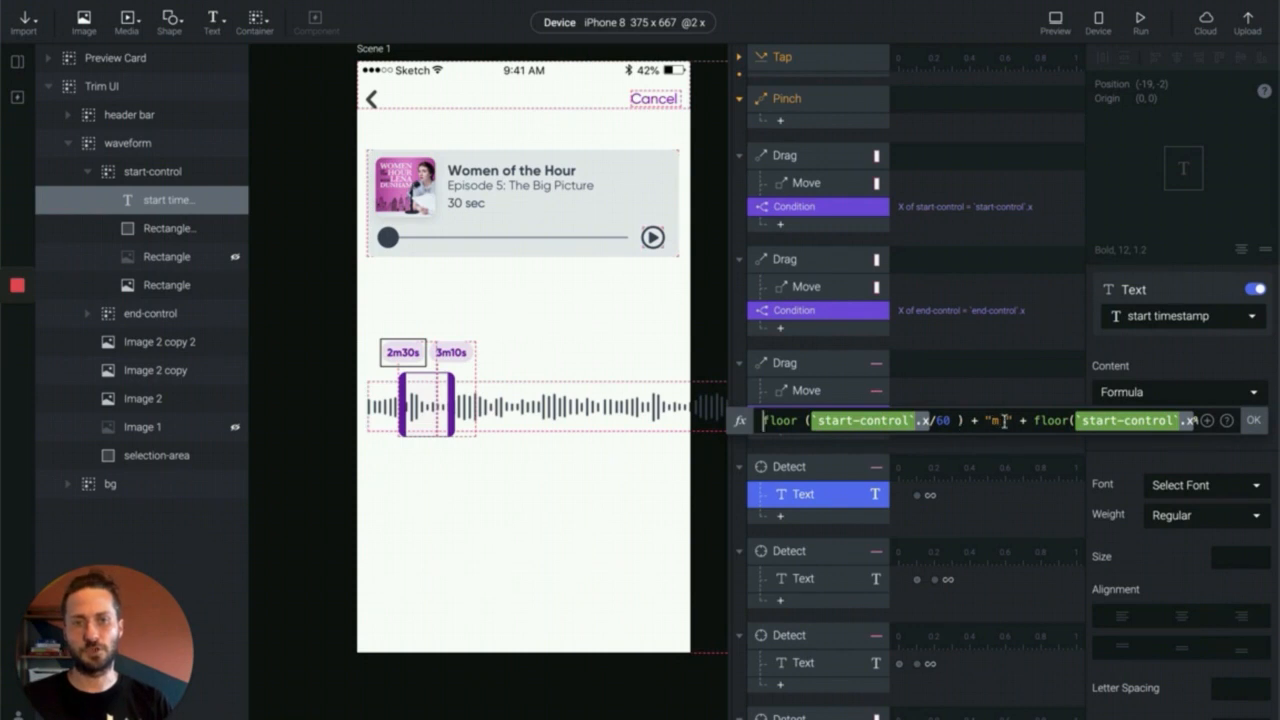
{"action": "left_click", "coordinate": [1122, 420]}
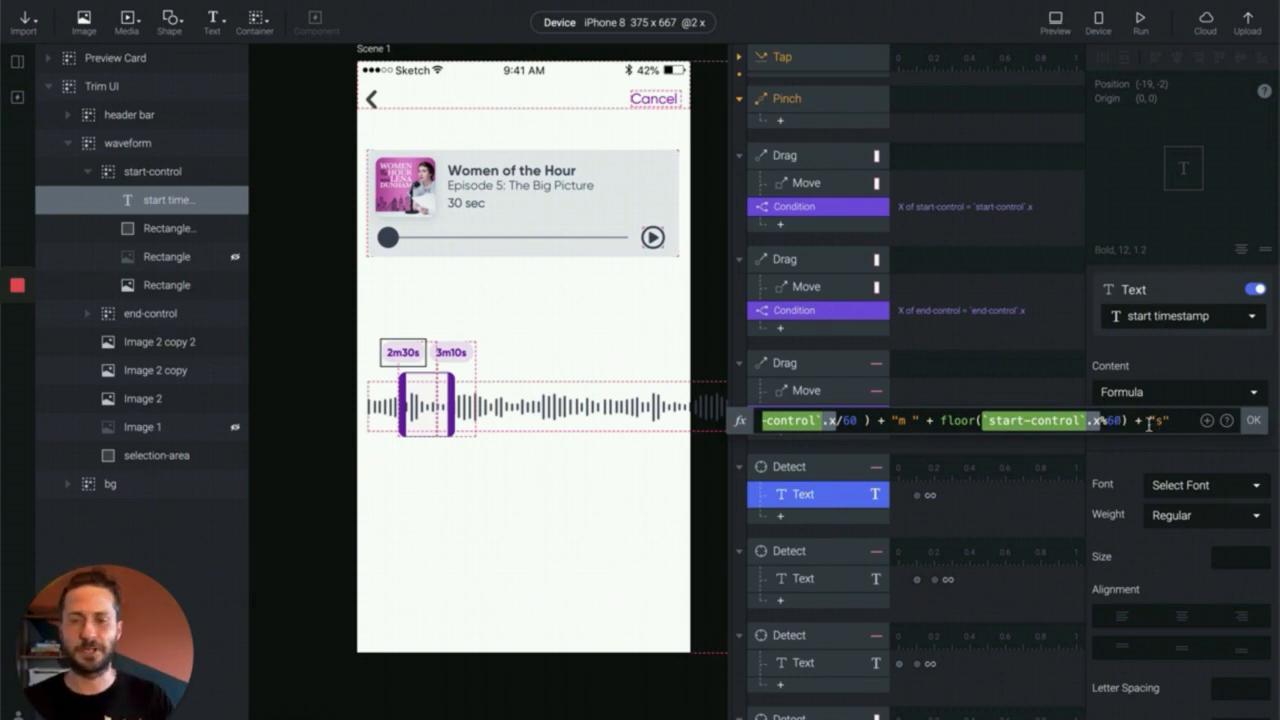
{"action": "left_click", "coordinate": [287, 270]}
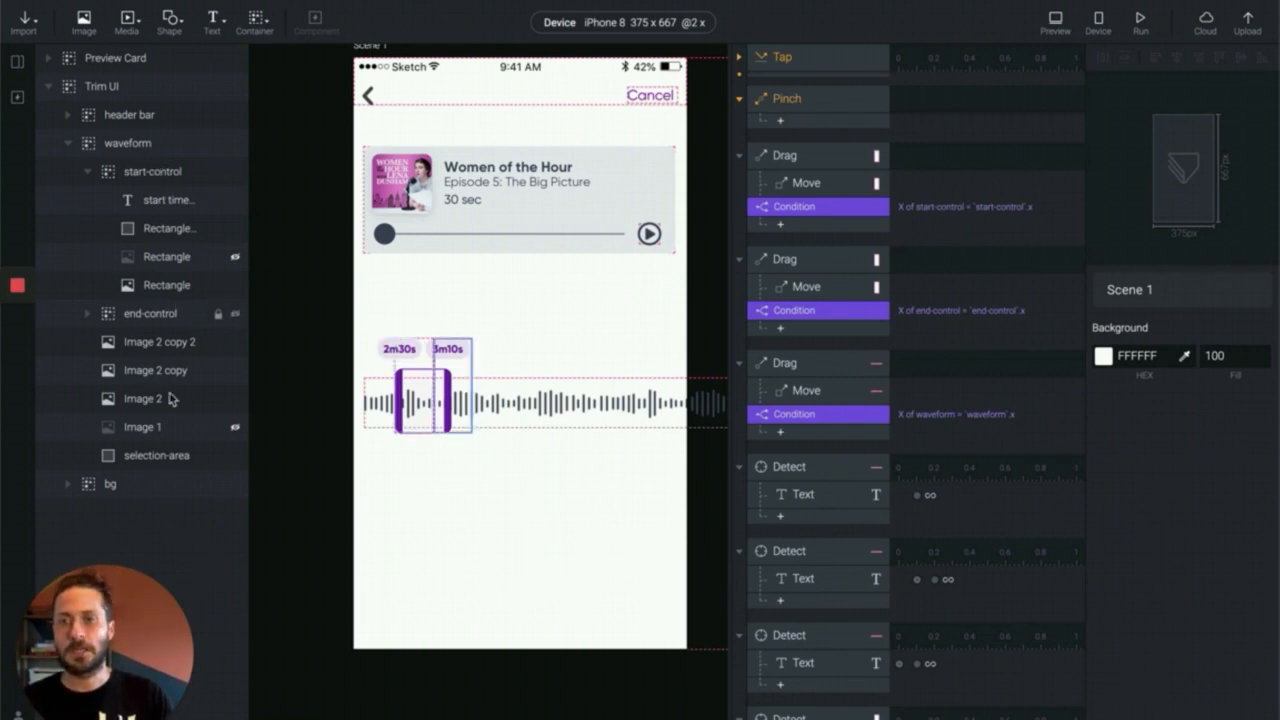
Inspect the settings of the Move response that positions the selection-area layer.
{"action": "left_click", "coordinate": [170, 456]}
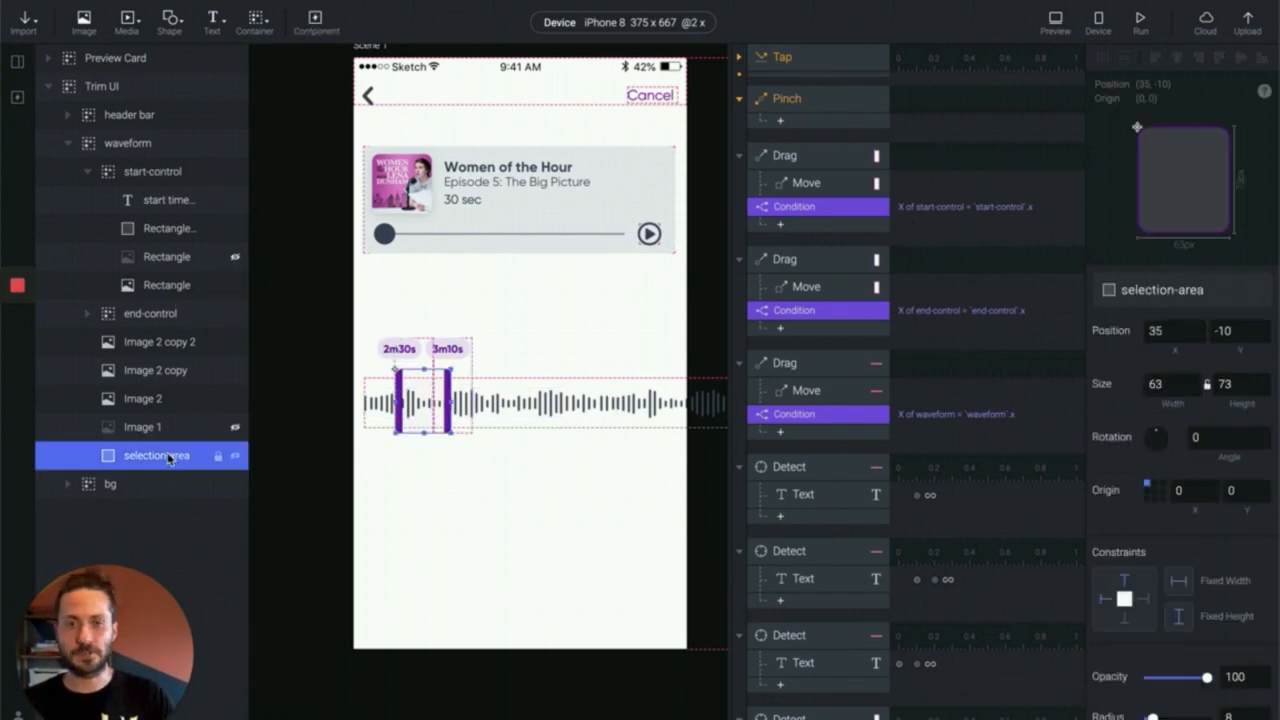
{"action": "scroll", "coordinate": [800, 640], "scroll_direction": "down", "scroll_amount": 6}
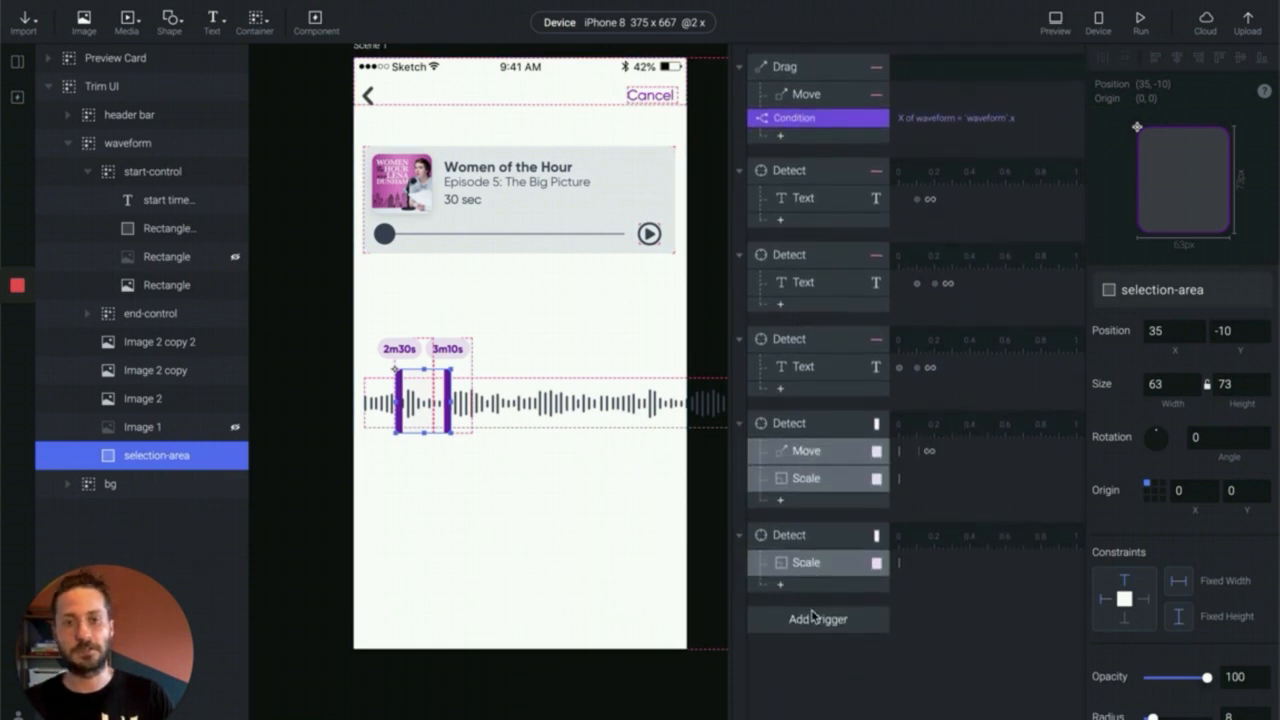
{"action": "left_click", "coordinate": [838, 455]}
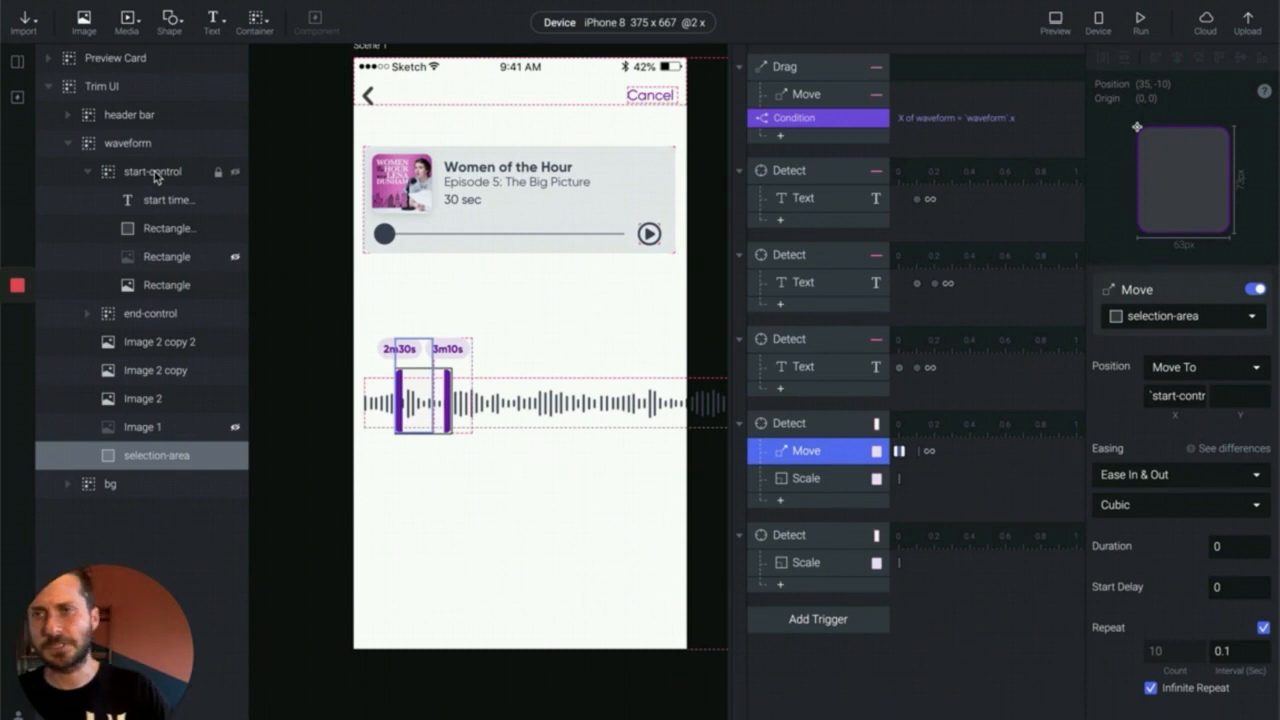
Inspect the Clip length layer's Text response in the Preview Card and read its formula through to the end.
{"action": "left_click", "coordinate": [463, 203]}
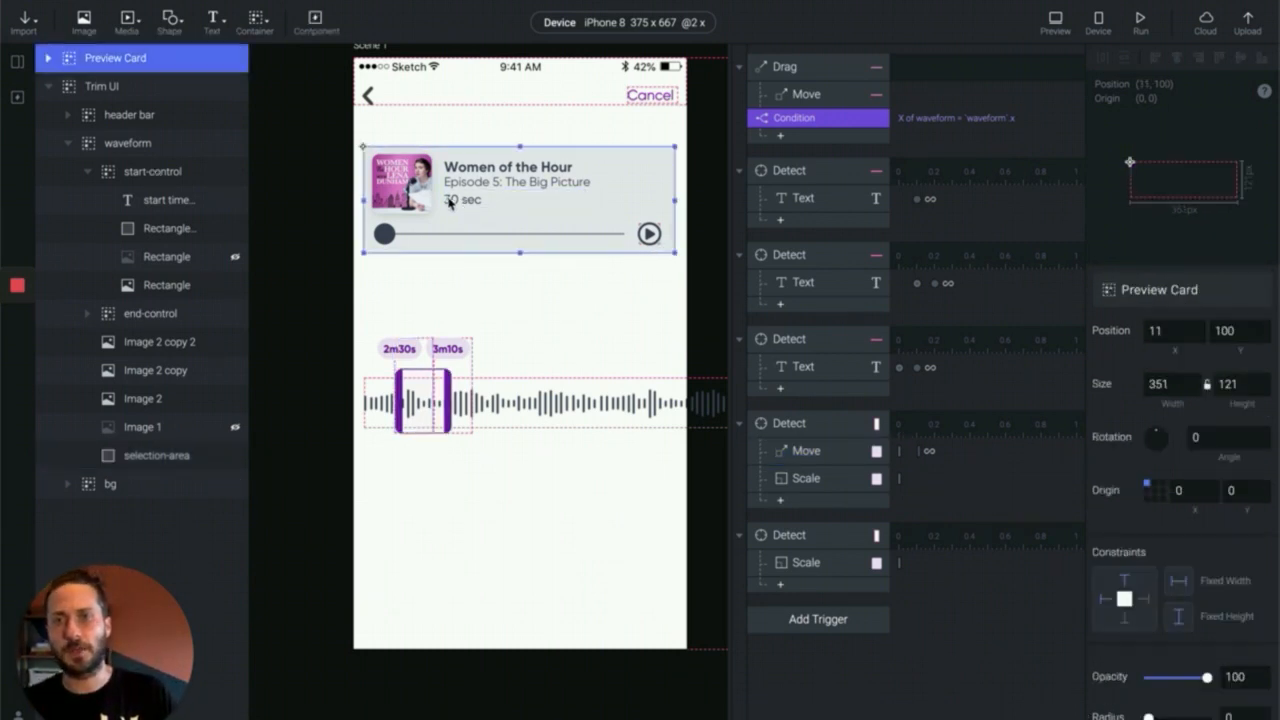
{"action": "double_click", "coordinate": [450, 201]}
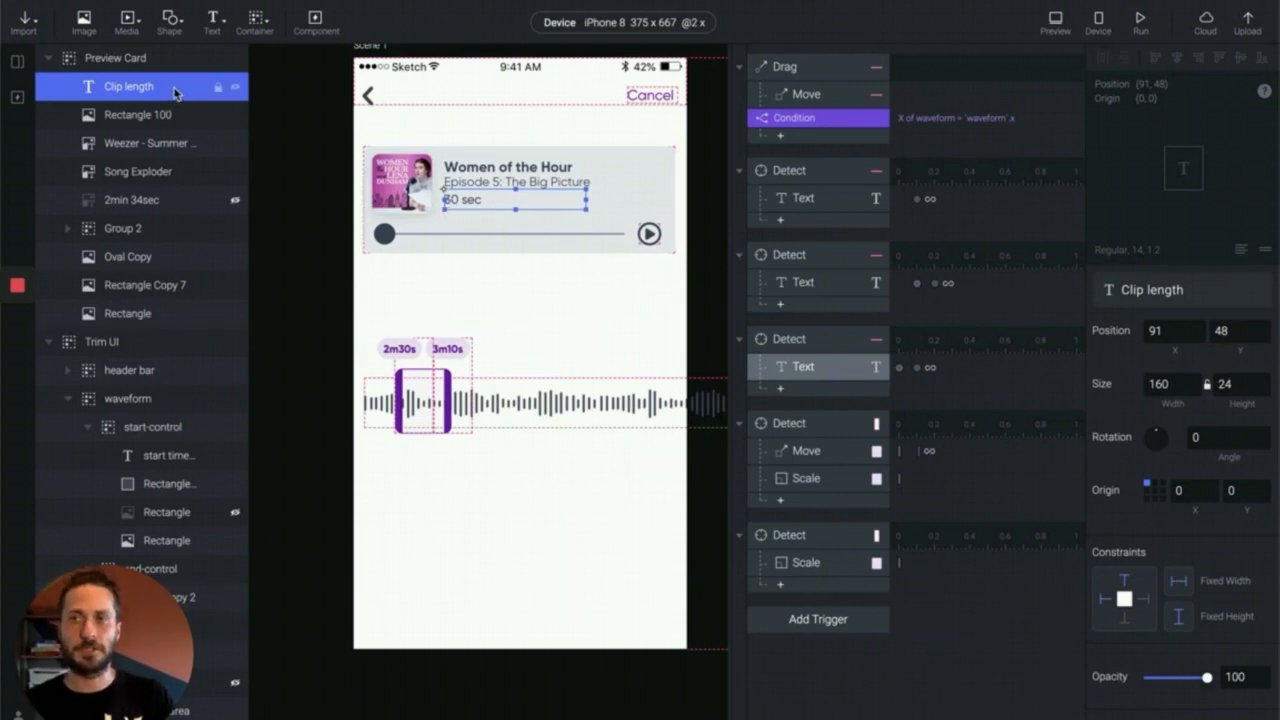
{"action": "left_click", "coordinate": [830, 368]}
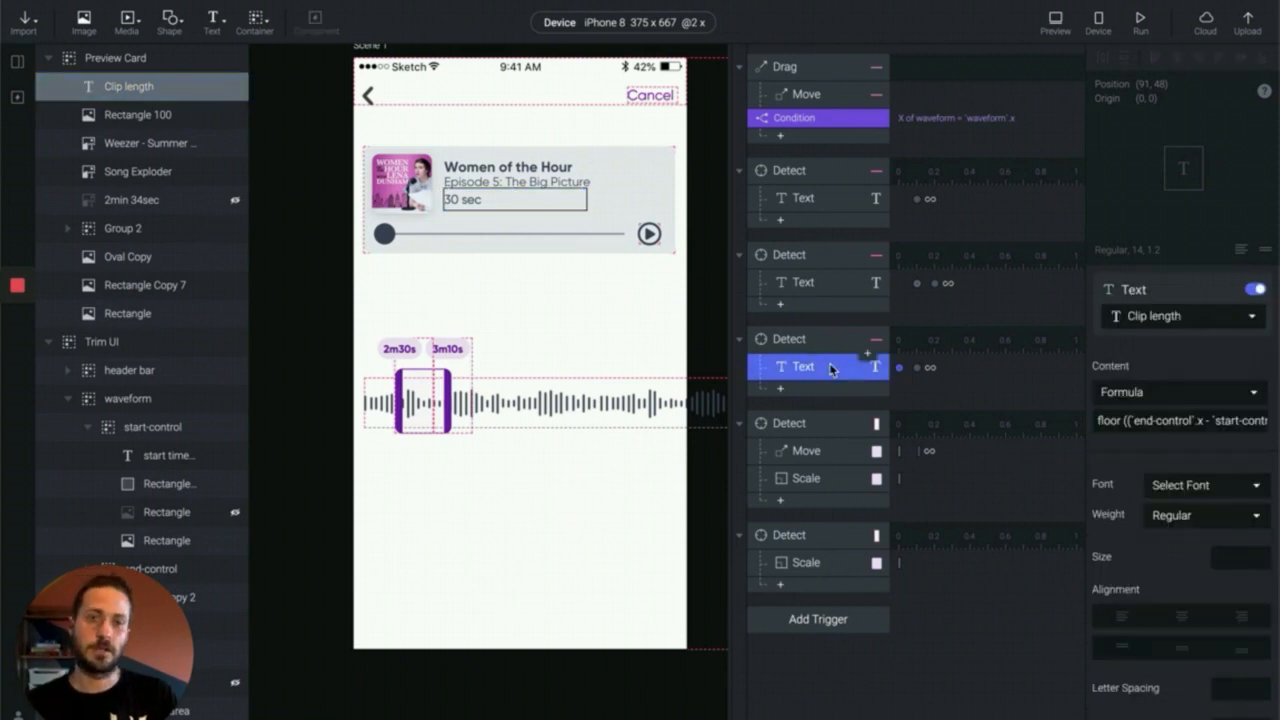
{"action": "left_click", "coordinate": [1250, 421]}
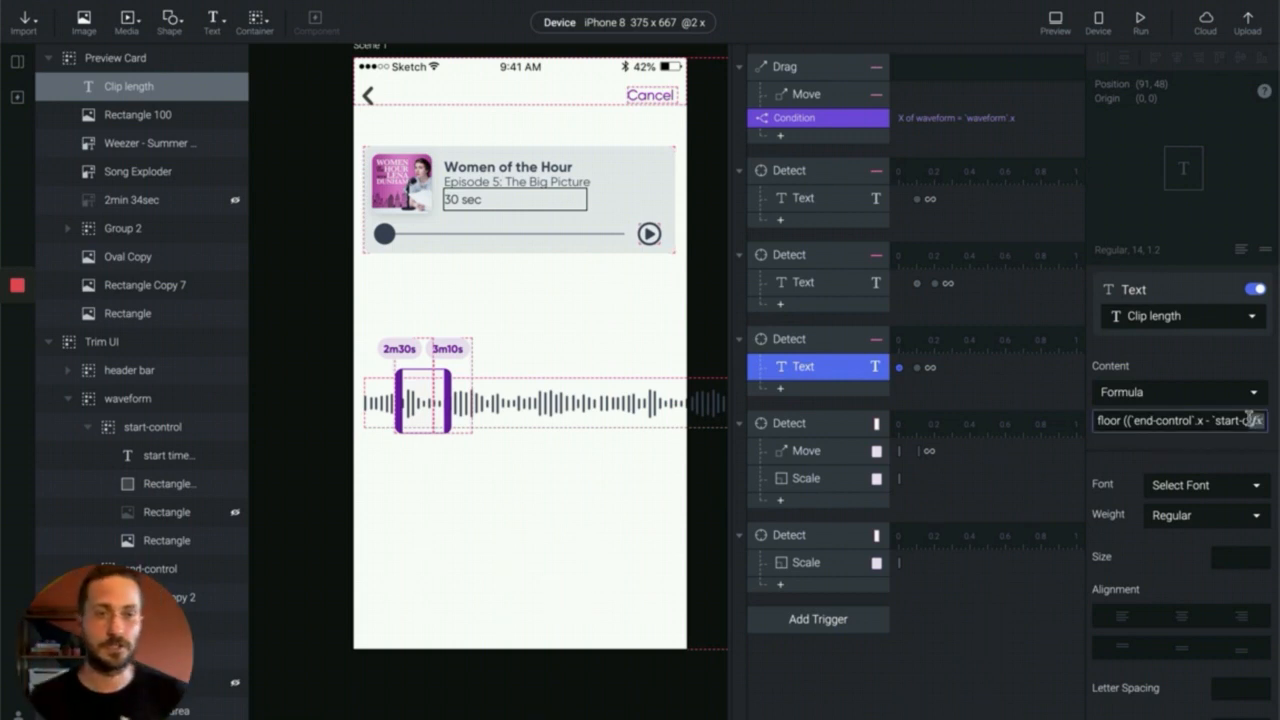
{"action": "left_click", "coordinate": [1257, 421]}
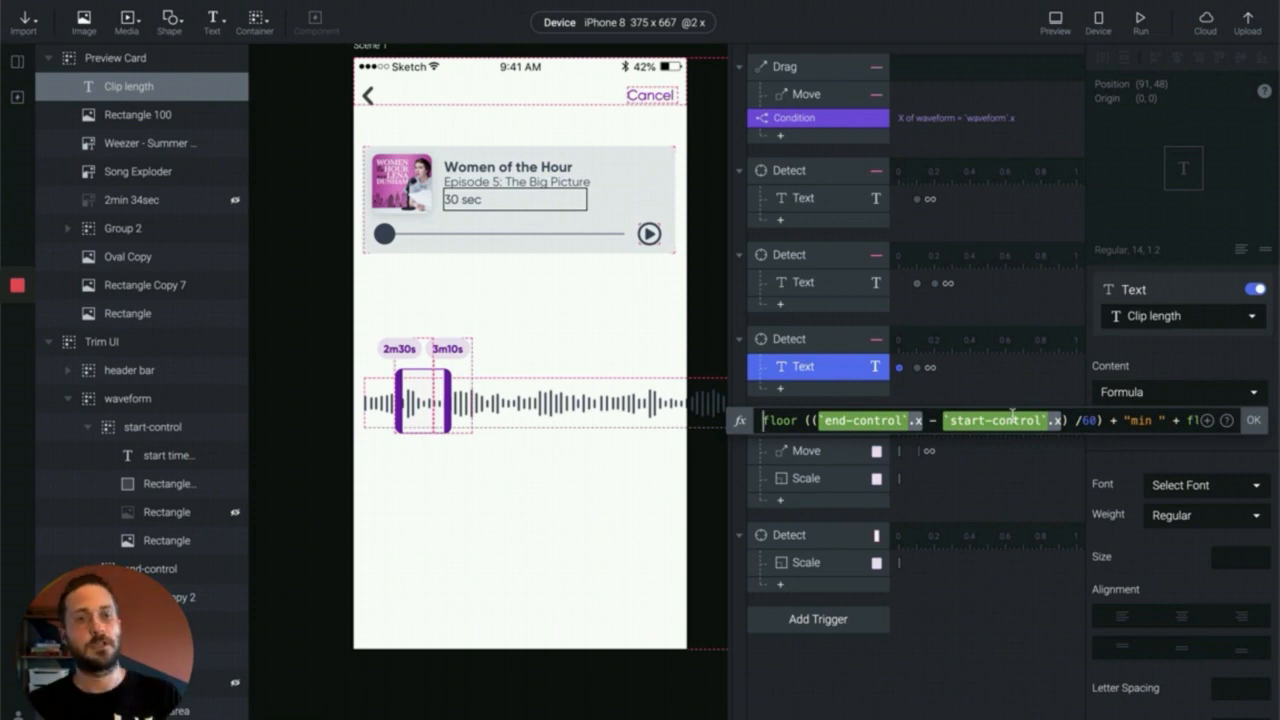
{"action": "left_click", "coordinate": [1096, 418]}
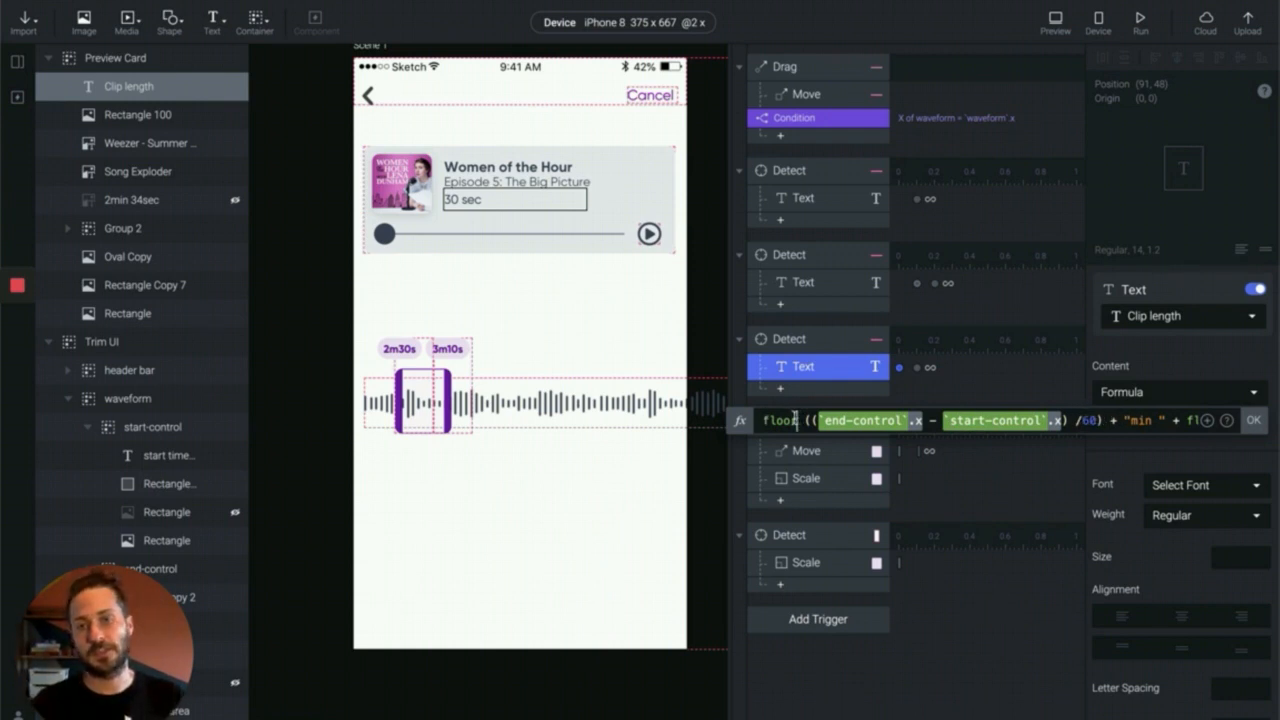
{"action": "double_click", "coordinate": [785, 420]}
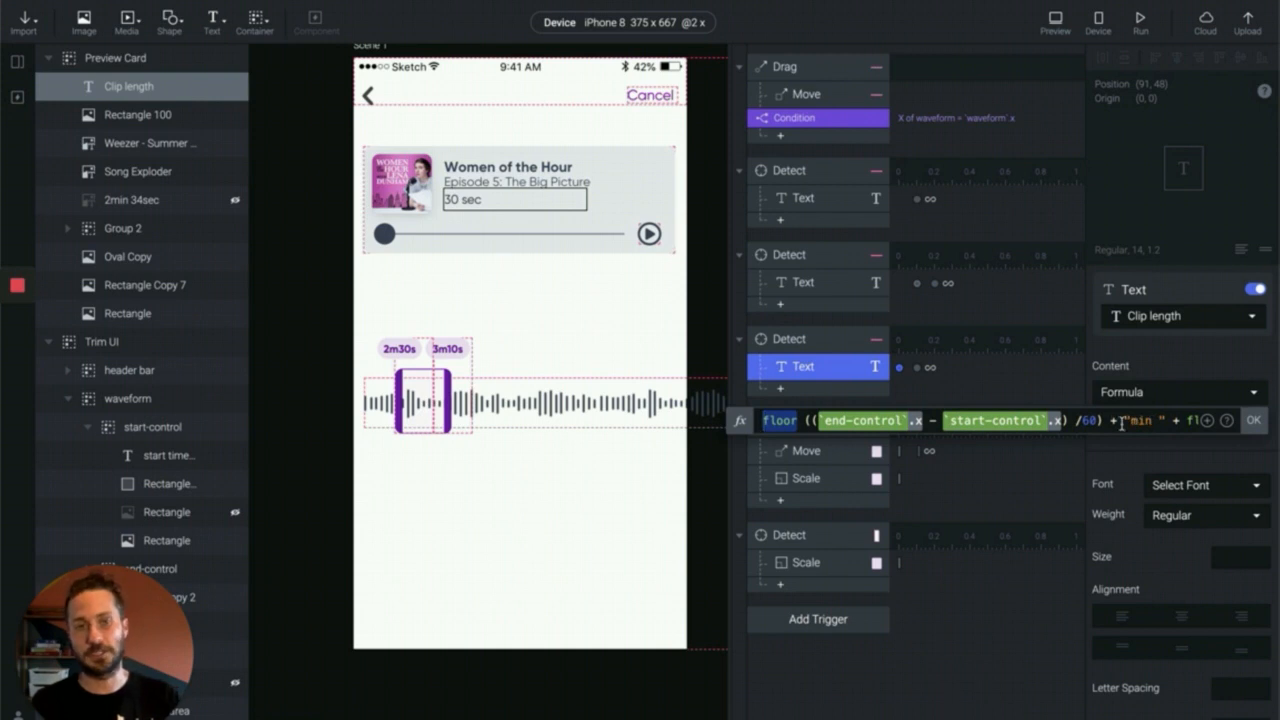
{"action": "scroll", "coordinate": [1113, 424], "scroll_direction": "right", "scroll_amount": 2}
{"action": "scroll", "coordinate": [1113, 424], "scroll_direction": "right", "scroll_amount": 2}
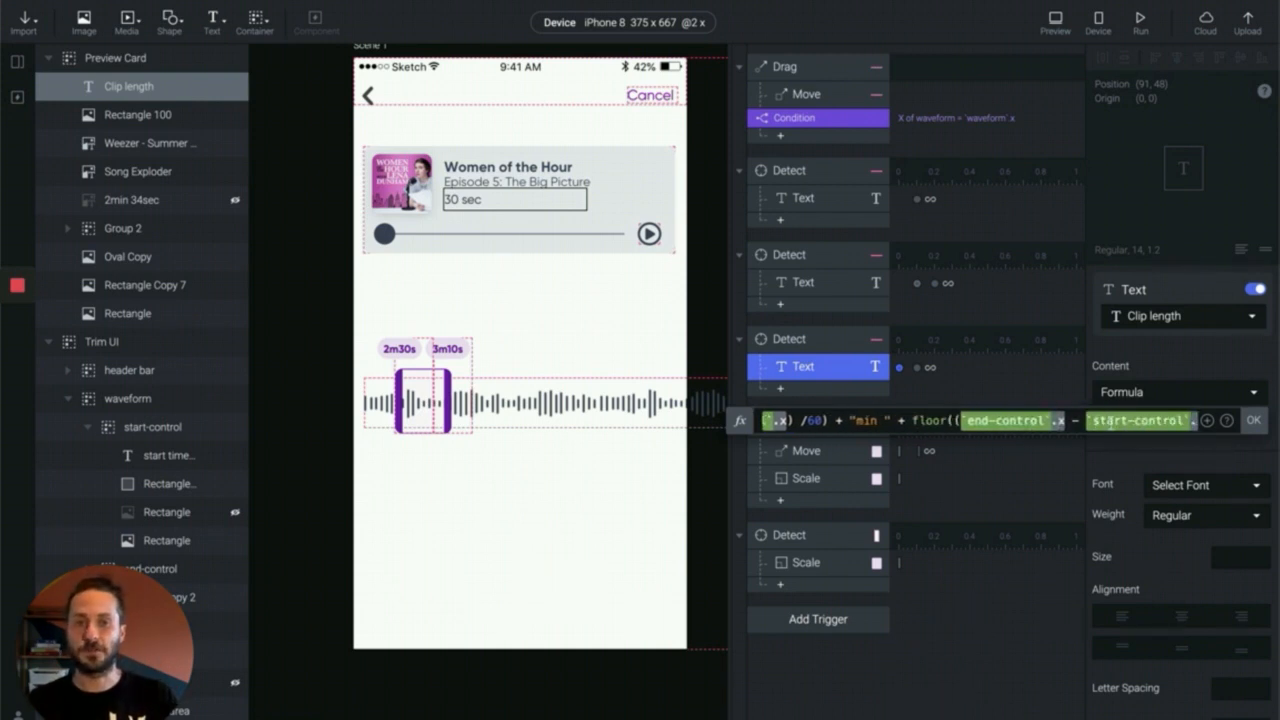
{"action": "scroll", "coordinate": [1113, 421], "scroll_direction": "right", "scroll_amount": 3}
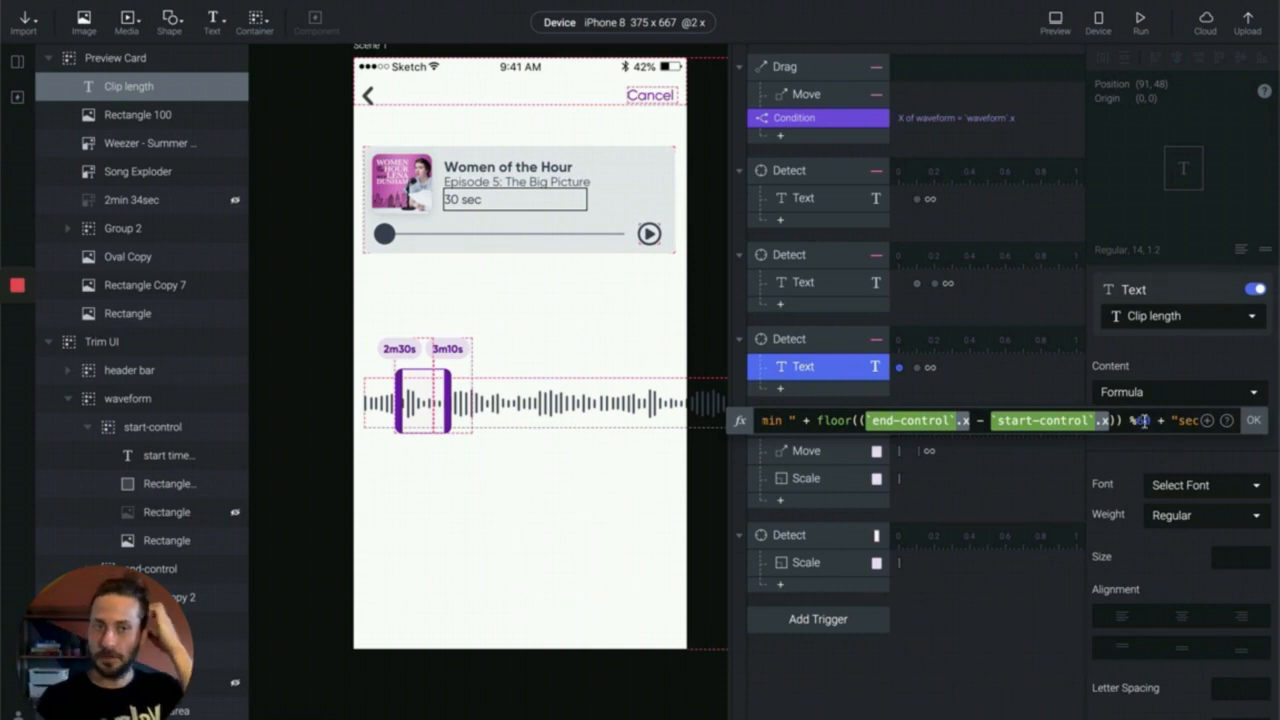
{"action": "scroll", "coordinate": [1143, 421], "scroll_direction": "right", "scroll_amount": 1}
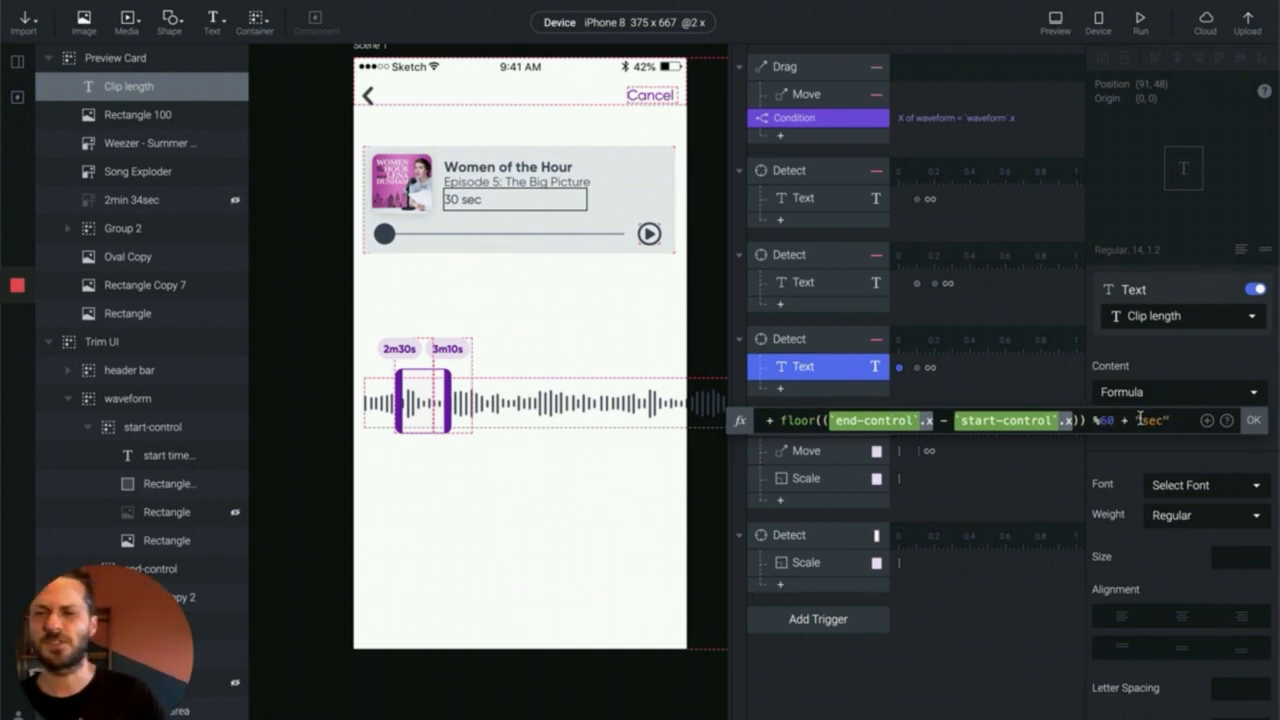